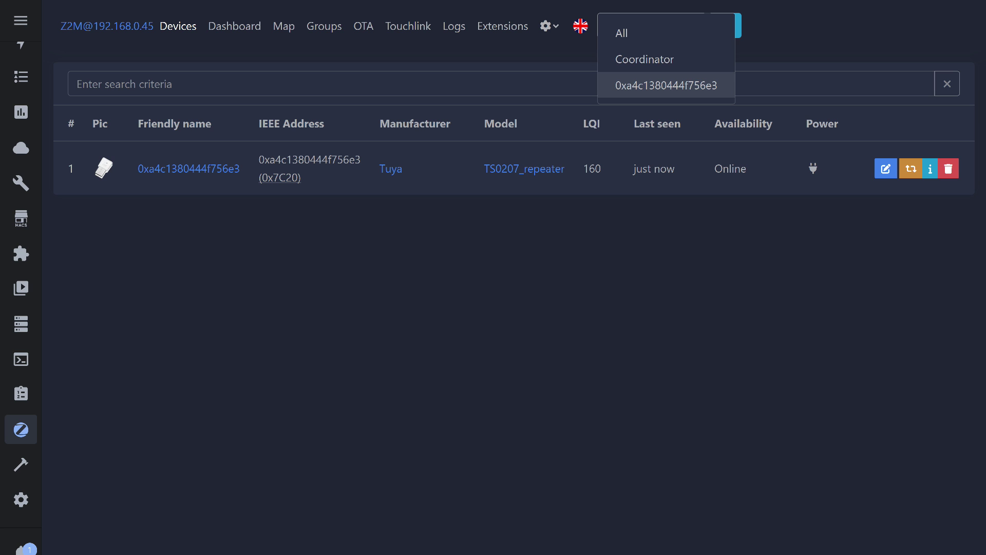
Step: Start permit join only through the Tuya repeater 0xa4c1380444f756e3, with the countdown running
click(666, 85)
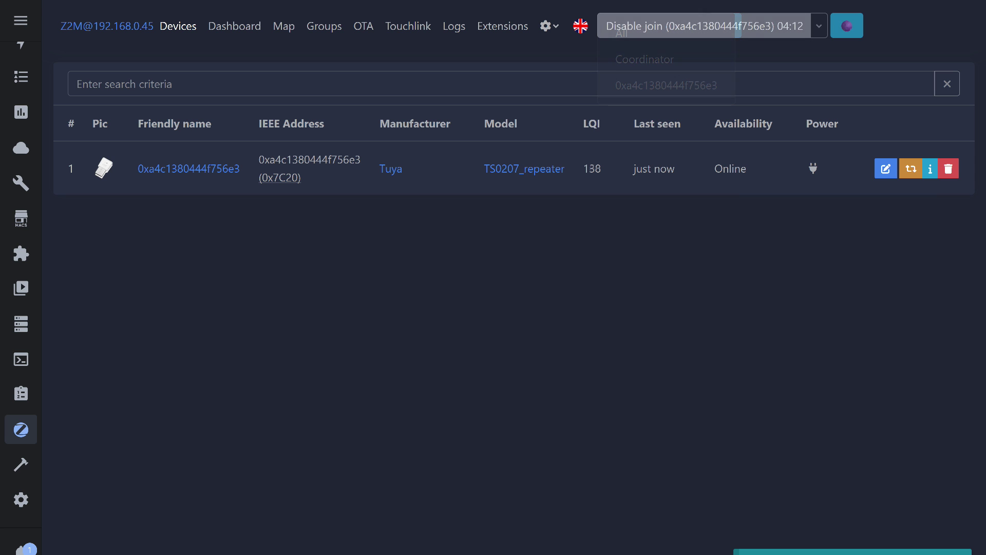